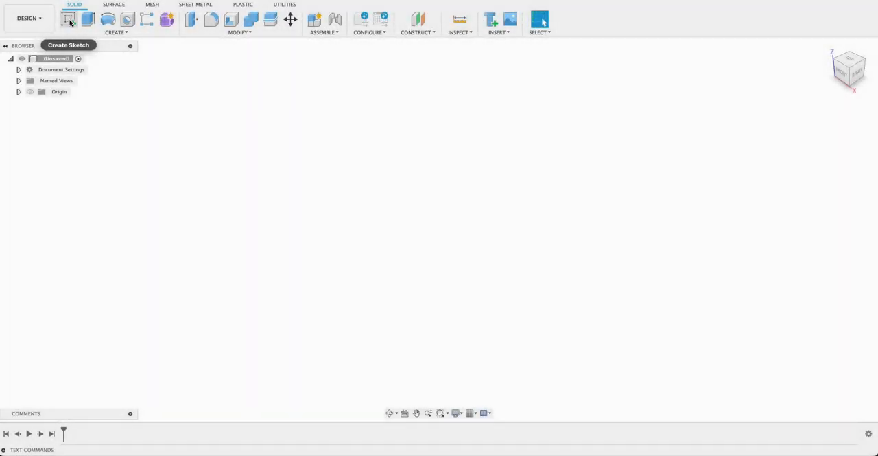
- Start a sketch on the front (XZ) plane and draw a 40 mm diameter circle centred on the horizontal axis, right of the origin
{"action": "left_click", "coordinate": [69, 22]}
{"action": "left_click", "coordinate": [470, 222]}
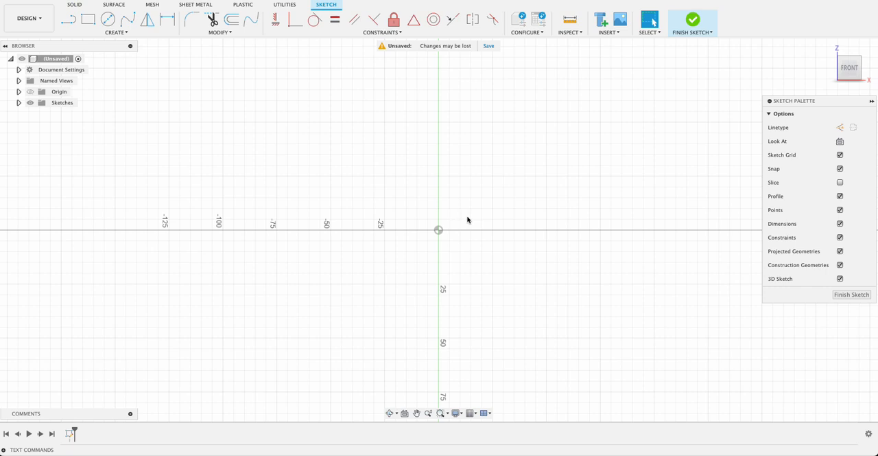
{"action": "key", "text": "c"}
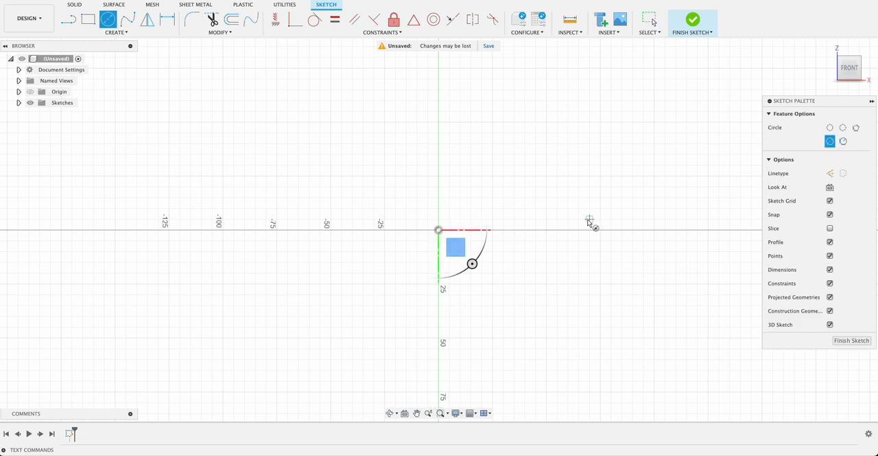
{"action": "left_click", "coordinate": [553, 230]}
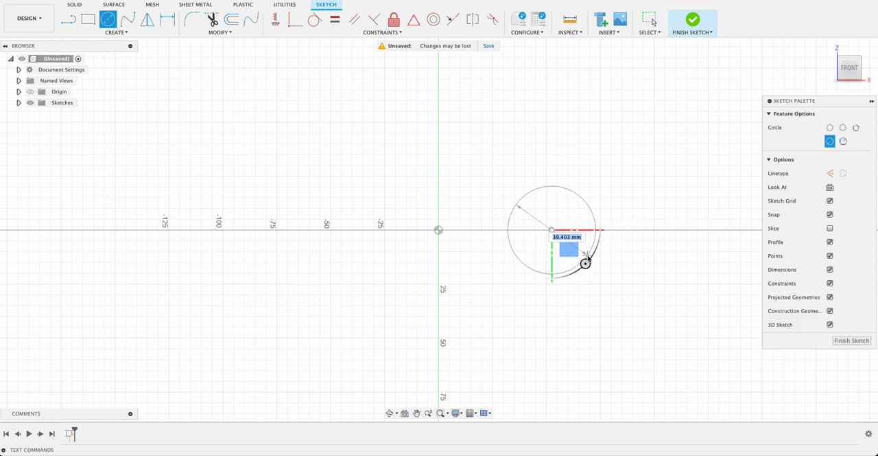
{"action": "type", "text": "40"}
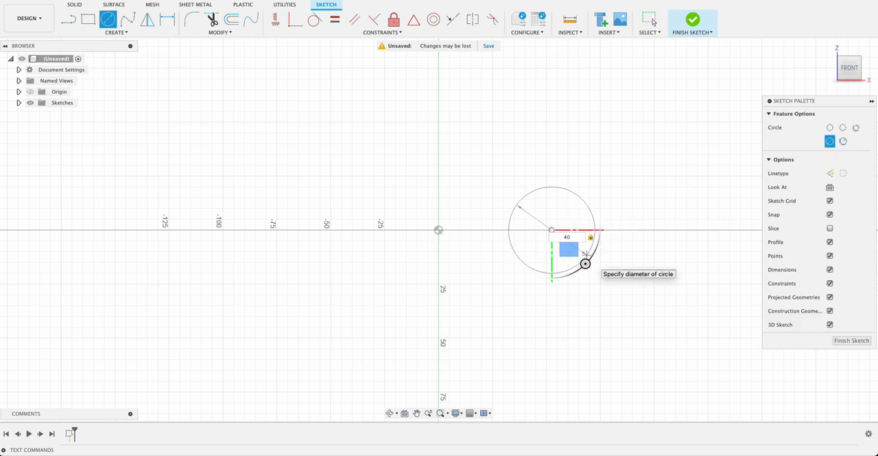
{"action": "key", "text": "Return"}
{"action": "key", "text": "Escape"}
- Draw a second 40 mm diameter circle centred on the vertical axis above the origin
{"action": "key", "text": "c"}
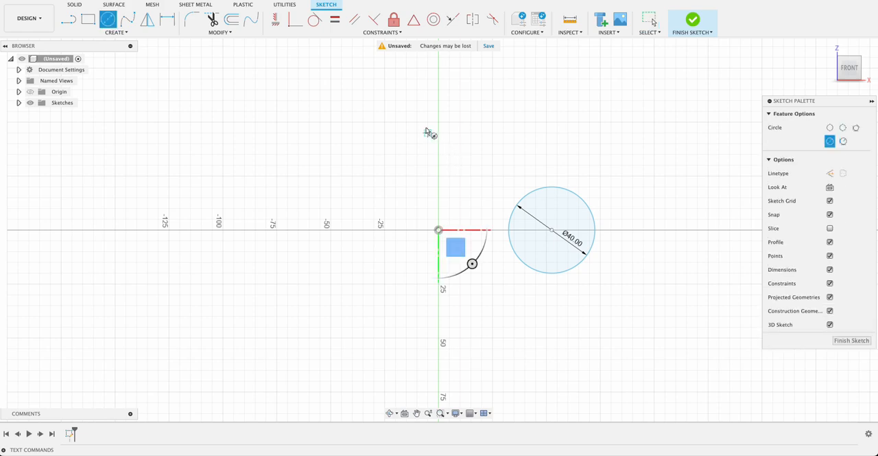
{"action": "left_click", "coordinate": [439, 90]}
{"action": "type", "text": "4"}
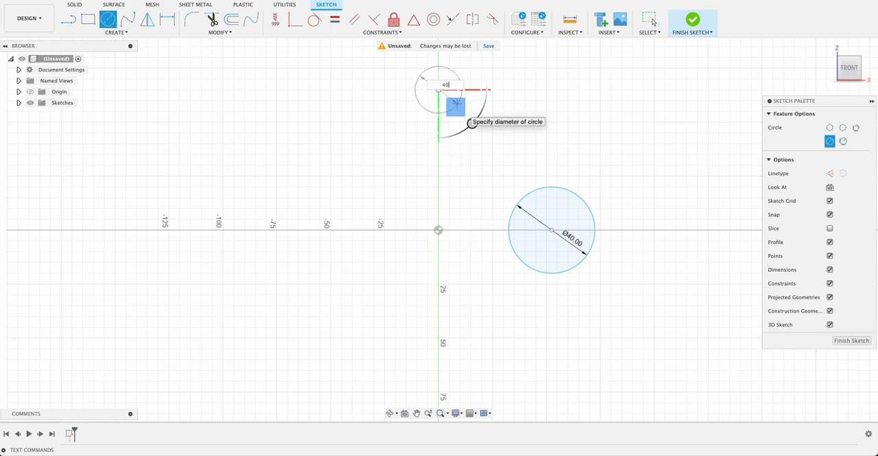
{"action": "type", "text": "0"}
{"action": "key", "text": "Return"}
{"action": "left_click", "coordinate": [653, 22]}
- Dimension the vertical distance from the upper circle's centre to the origin as 150/2
{"action": "key", "text": "d"}
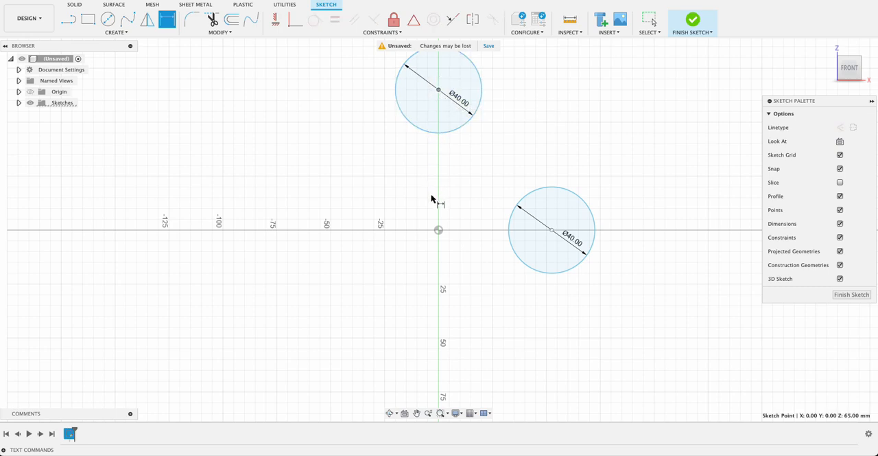
{"action": "left_click", "coordinate": [438, 229]}
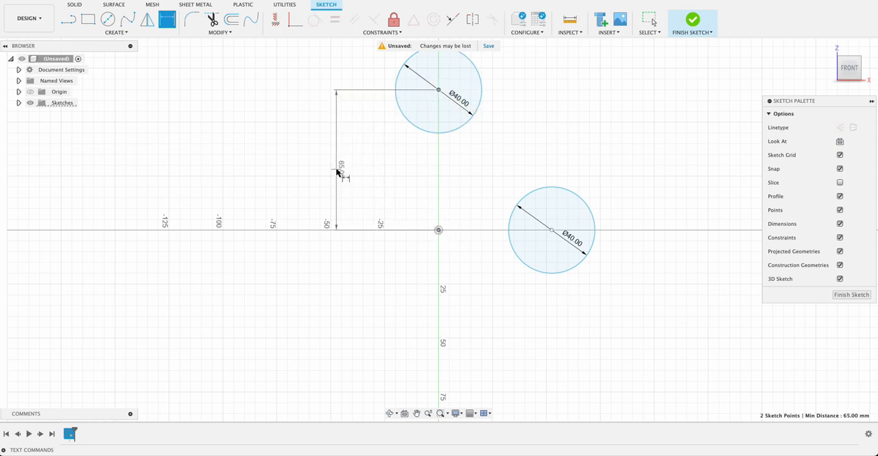
{"action": "left_click", "coordinate": [336, 169]}
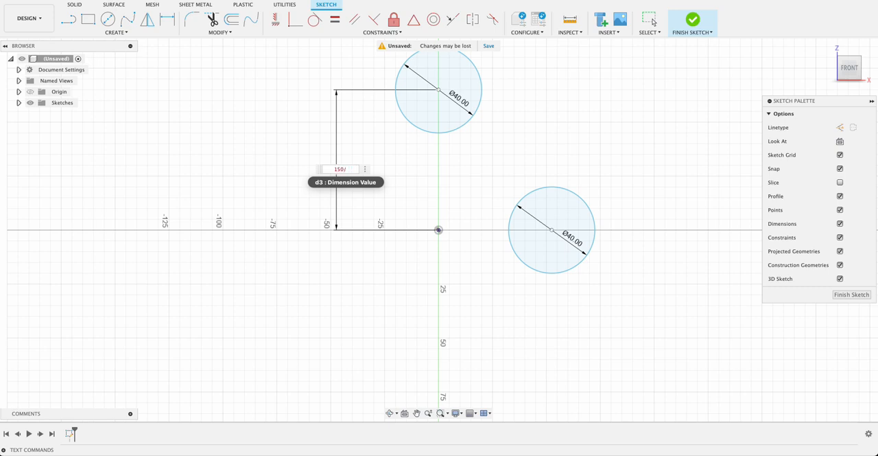
{"action": "type", "text": "150/2"}
{"action": "key", "text": "Return"}
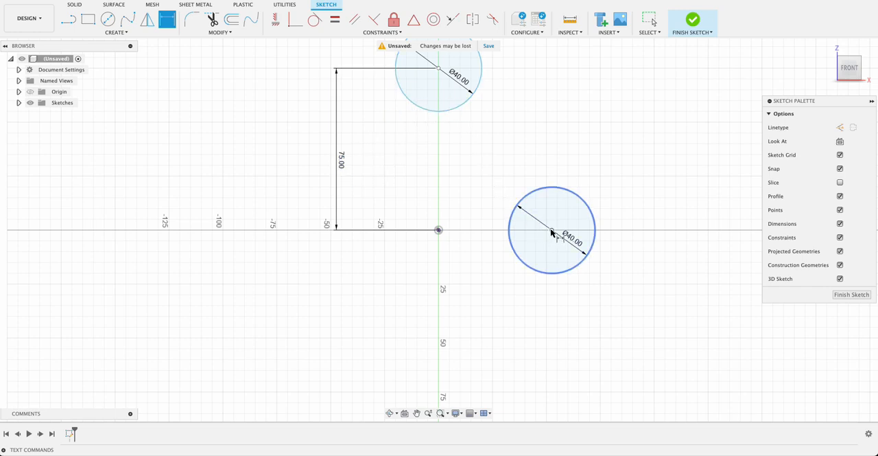
- Dimension the horizontal distance from the origin to the right-hand circle's centre as 150/2
{"action": "left_click", "coordinate": [552, 229]}
{"action": "left_click", "coordinate": [440, 230]}
{"action": "left_click", "coordinate": [471, 328]}
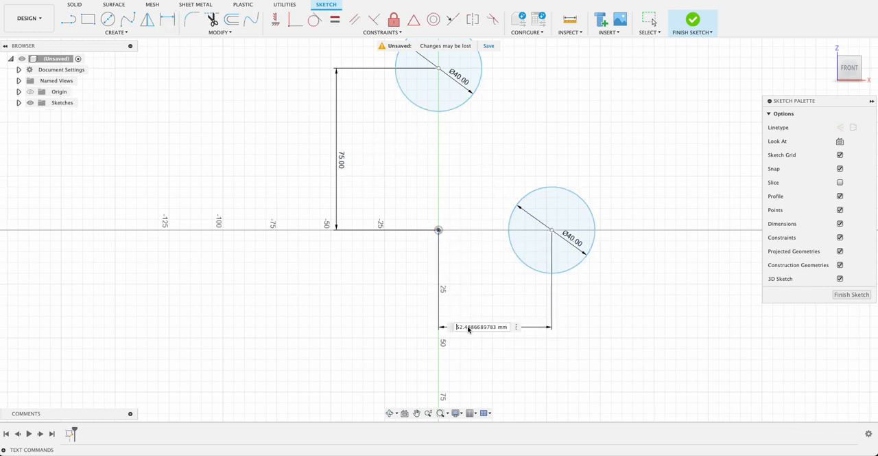
{"action": "type", "text": "150/2"}
{"action": "key", "text": "Return"}
{"action": "scroll", "coordinate": [505, 196], "scroll_direction": "down", "scroll_amount": 2}
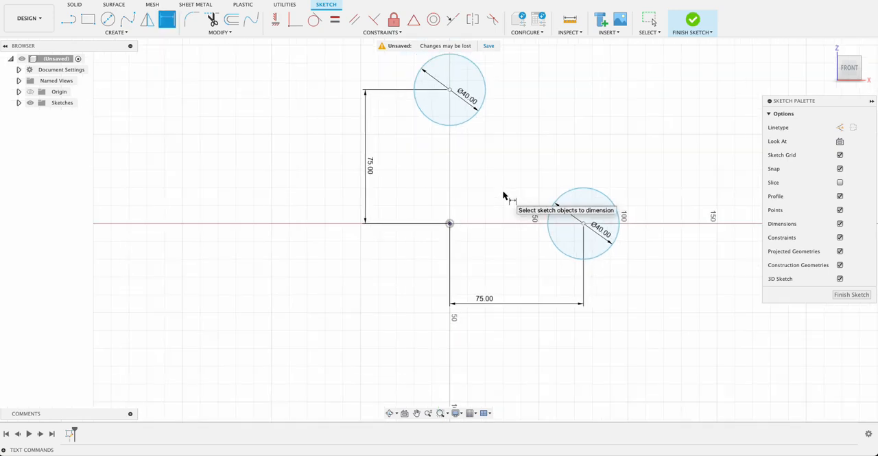
{"action": "key", "text": "Escape"}
- Test-move the right-hand circle, and align its centre with the origin using a Horizontal/Vertical constraint
{"action": "mouse_move", "coordinate": [556, 194]}
{"action": "left_mouse_down"}
{"action": "mouse_move", "coordinate": [536, 135]}
{"action": "mouse_move", "coordinate": [362, 127]}
{"action": "mouse_move", "coordinate": [343, 300]}
{"action": "mouse_move", "coordinate": [577, 366]}
{"action": "mouse_move", "coordinate": [565, 133]}
{"action": "mouse_move", "coordinate": [555, 123]}
{"action": "mouse_move", "coordinate": [406, 300]}
{"action": "mouse_move", "coordinate": [435, 243]}
{"action": "mouse_move", "coordinate": [586, 261]}
{"action": "left_mouse_up"}
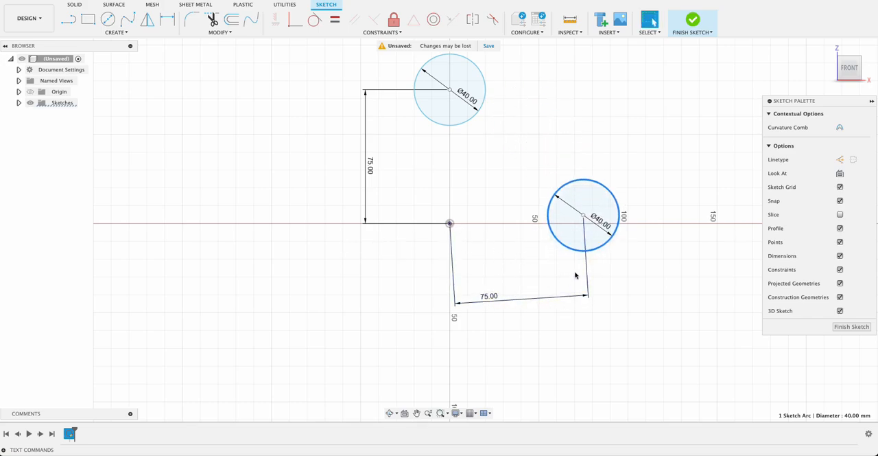
{"action": "left_click", "coordinate": [399, 139]}
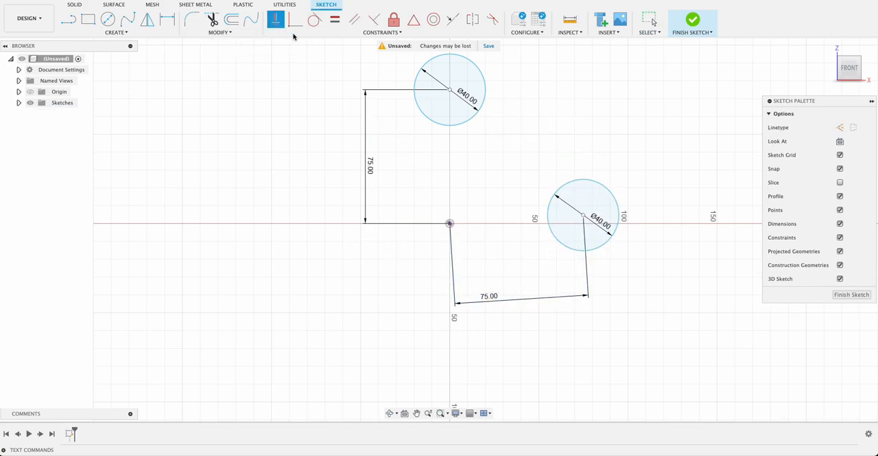
{"action": "left_click", "coordinate": [578, 212]}
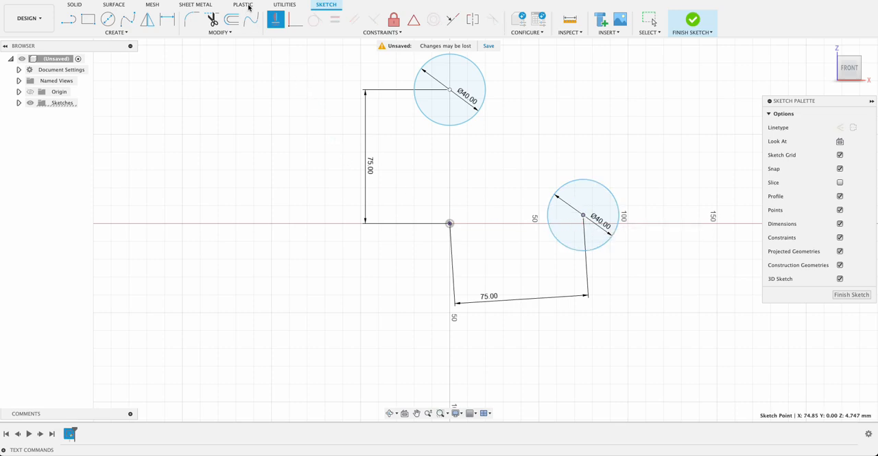
{"action": "left_click", "coordinate": [276, 24]}
{"action": "left_click", "coordinate": [450, 224]}
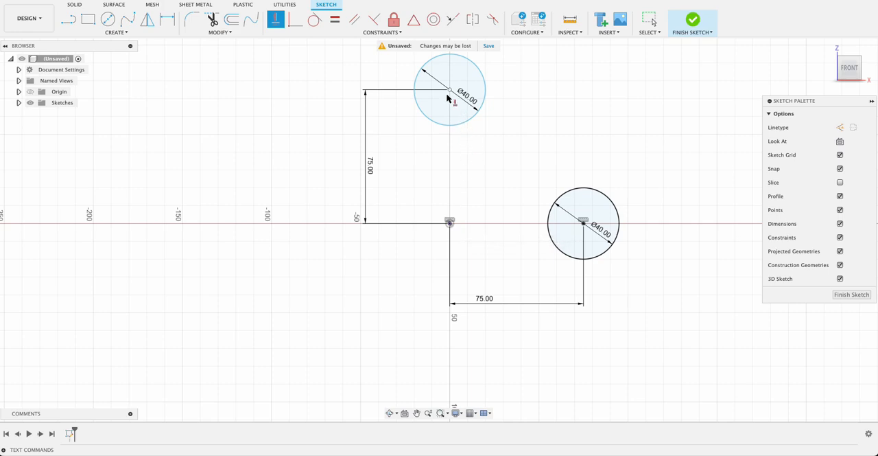
- Constrain the upper circle's centre vertically to the origin and finish the sketch
{"action": "left_click", "coordinate": [450, 90]}
{"action": "left_click", "coordinate": [449, 222]}
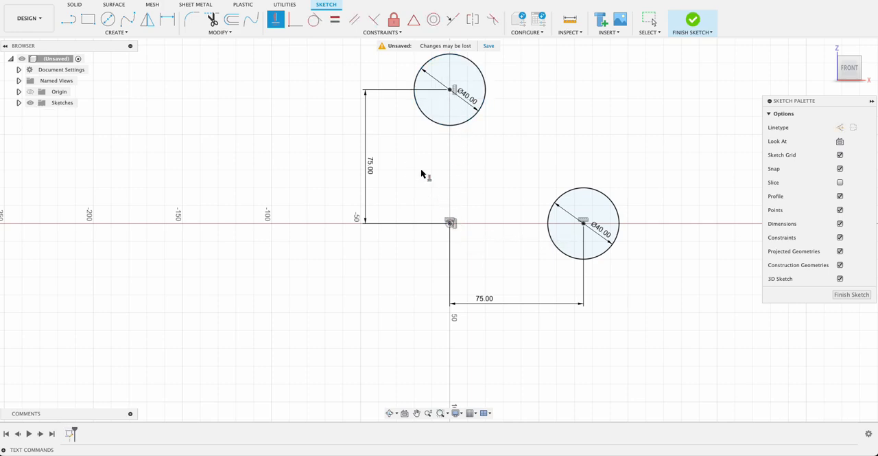
{"action": "key", "text": "Escape"}
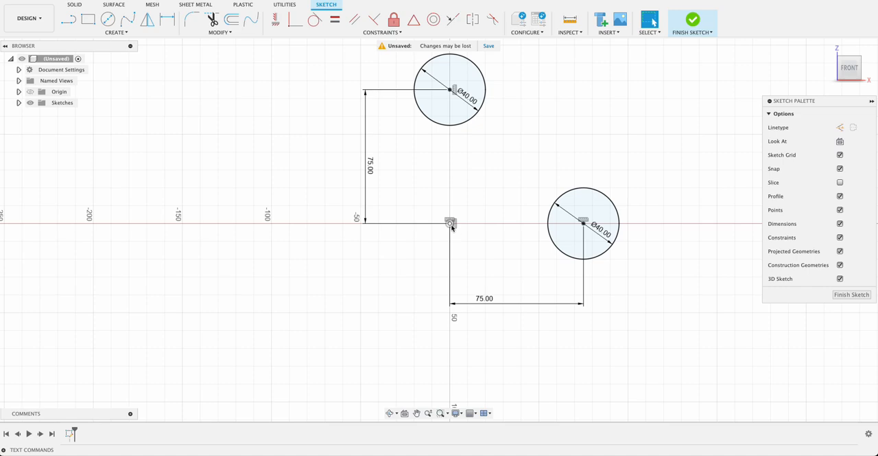
{"action": "left_click", "coordinate": [858, 295]}
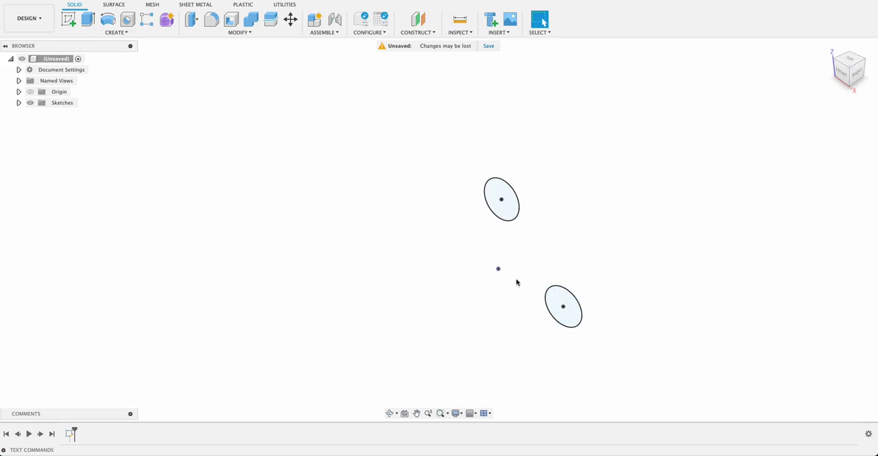
- Start a sketch on the right (YZ) plane and draw a 40 mm diameter circle centred on the vertical axis below the origin
{"action": "left_click", "coordinate": [68, 18]}
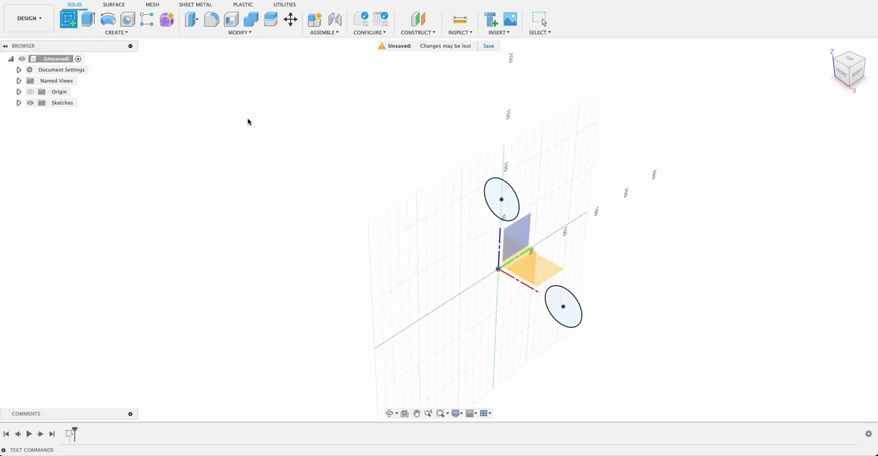
{"action": "left_click", "coordinate": [521, 230]}
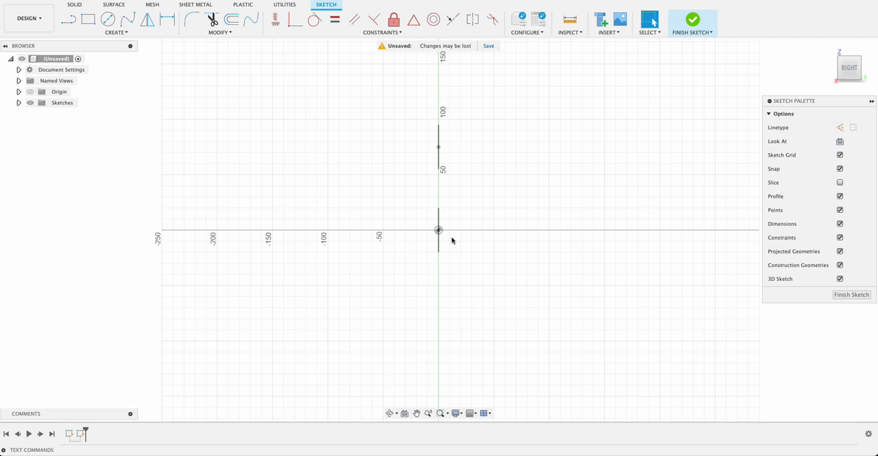
{"action": "key", "text": "c"}
{"action": "left_click", "coordinate": [439, 296]}
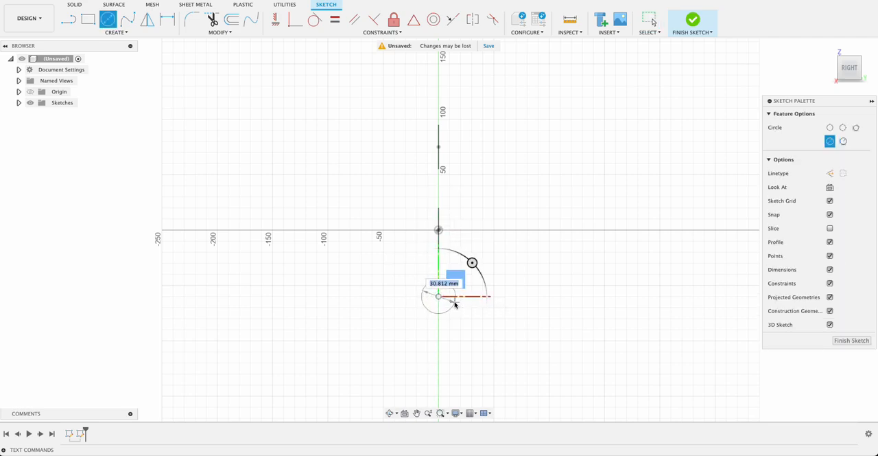
{"action": "key", "text": "Tab"}
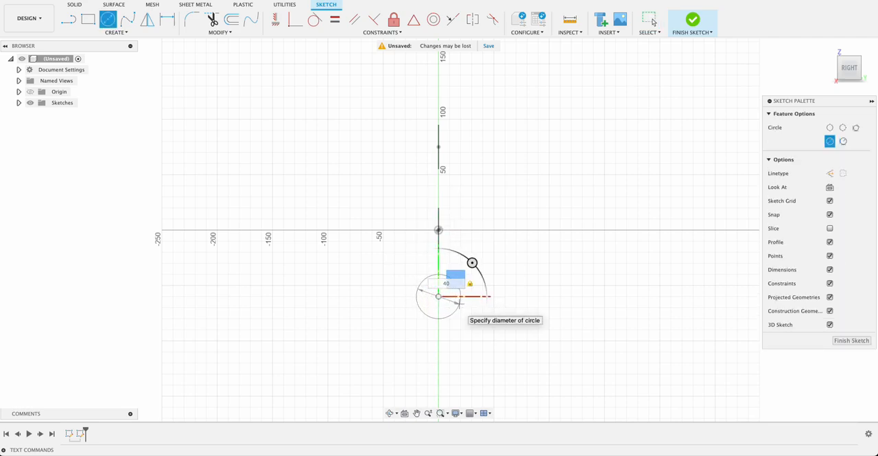
{"action": "key", "text": "Return"}
{"action": "left_click", "coordinate": [651, 22]}
- Set the vertical distance from the origin to the lower circle's centre to 75 mm
{"action": "key", "text": "d"}
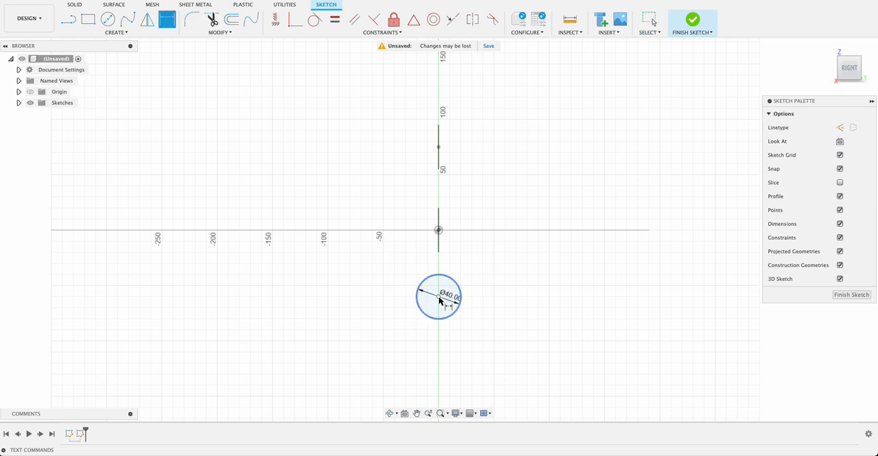
{"action": "left_click", "coordinate": [439, 231]}
{"action": "left_click", "coordinate": [439, 296]}
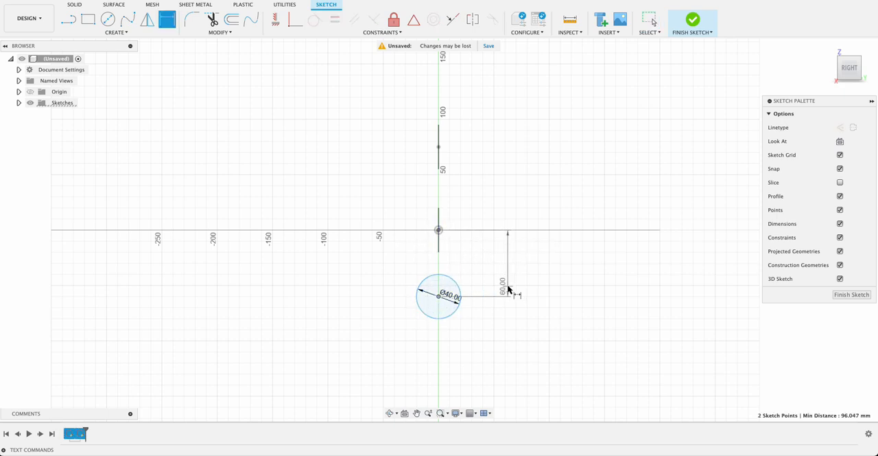
{"action": "left_click", "coordinate": [508, 286]}
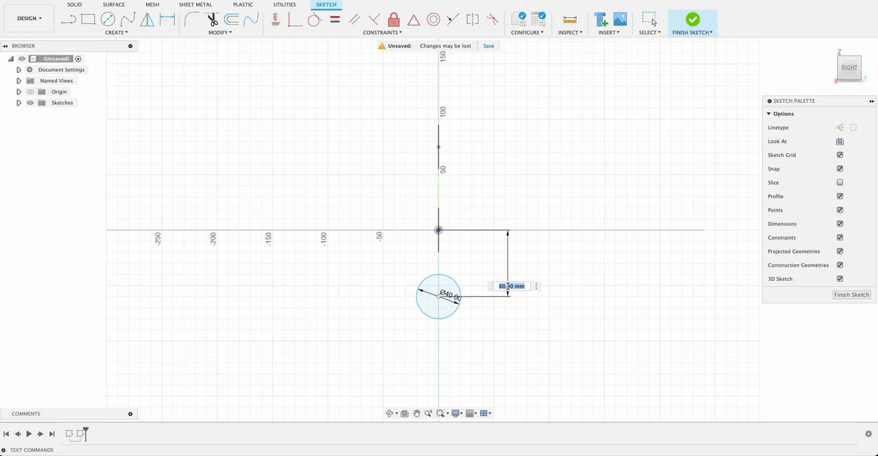
{"action": "type", "text": "75"}
{"action": "key", "text": "Return"}
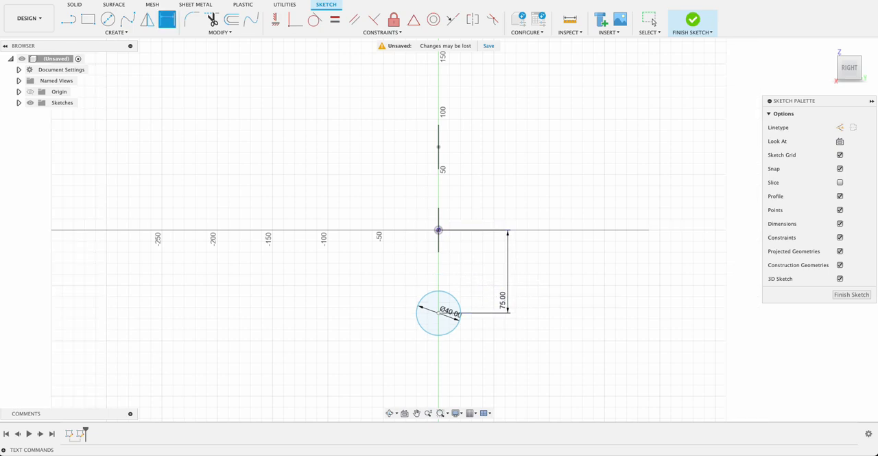
- Constrain the lower circle's centre vertically to the origin and finish the sketch
{"action": "left_click", "coordinate": [275, 19]}
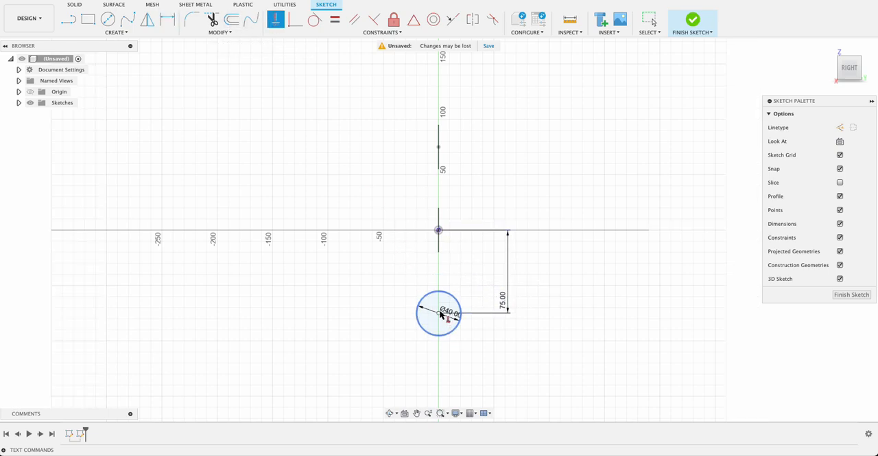
{"action": "left_click", "coordinate": [439, 292]}
{"action": "left_click", "coordinate": [739, 302]}
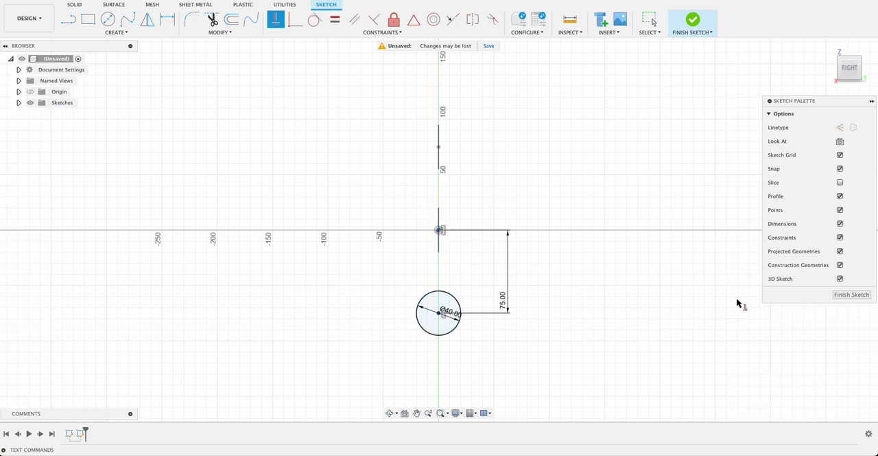
{"action": "left_click", "coordinate": [838, 298]}
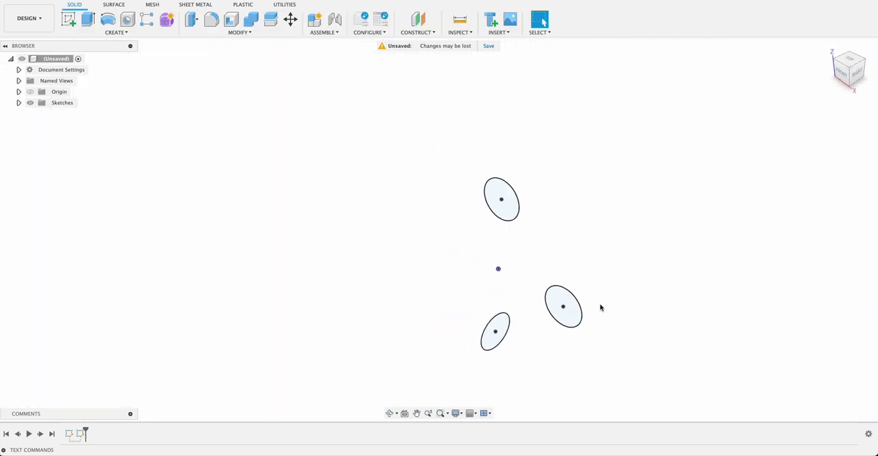
- Revolve the right-hand circle 360 degrees around the Z axis as a new body
{"action": "left_click", "coordinate": [108, 19]}
{"action": "left_click", "coordinate": [573, 312]}
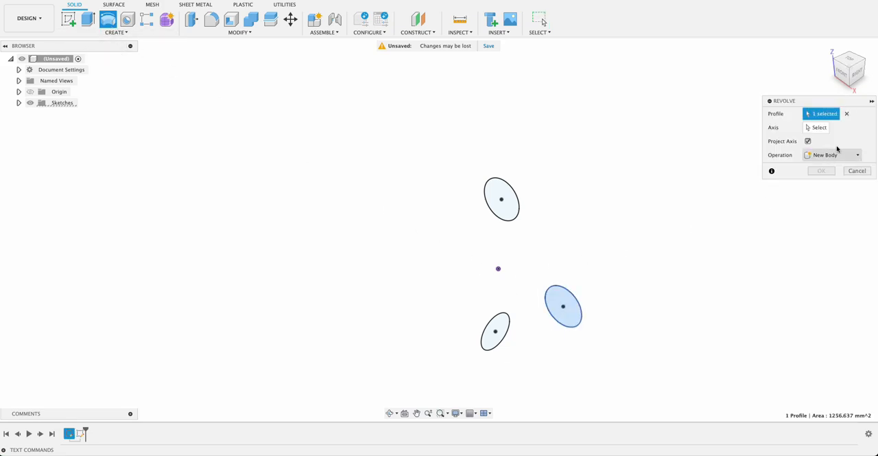
{"action": "left_click", "coordinate": [817, 127]}
{"action": "left_click", "coordinate": [499, 248]}
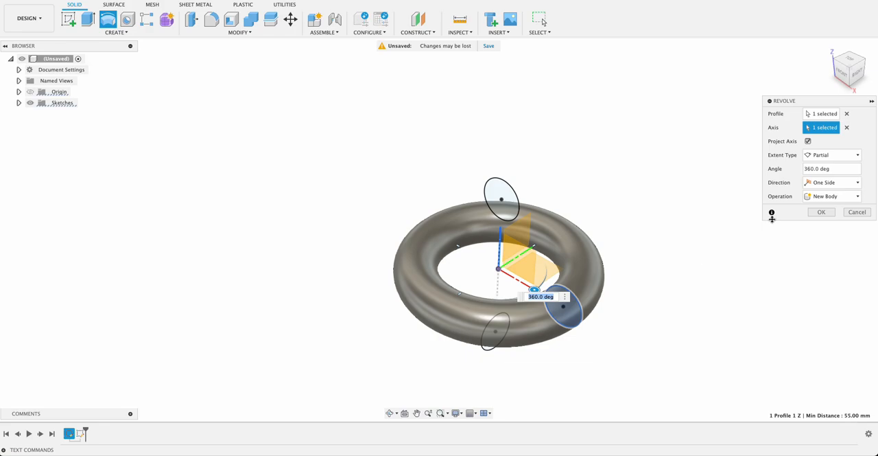
{"action": "left_click", "coordinate": [821, 212]}
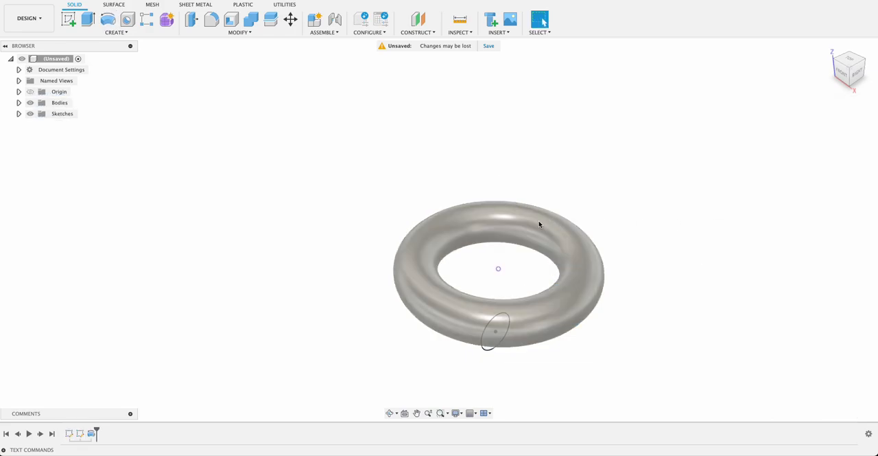
- Revolve the lower circle of the YZ-plane sketch 360 degrees around the Y axis, joined to the existing ring
{"action": "left_click", "coordinate": [108, 20]}
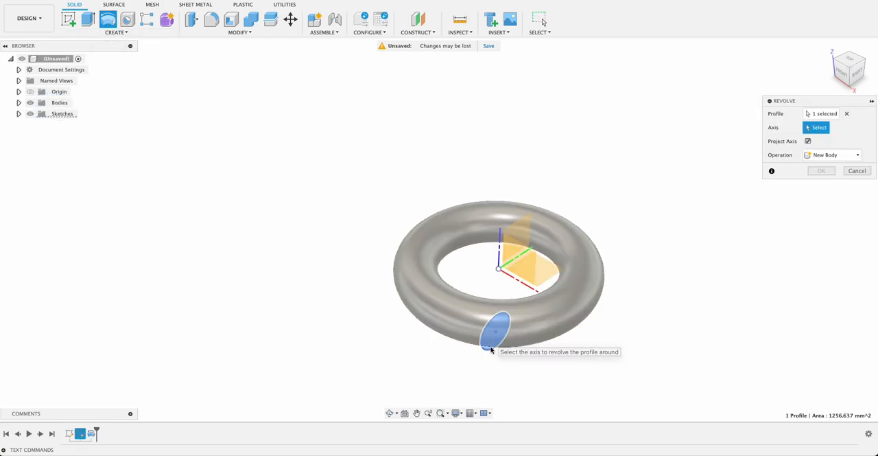
{"action": "left_click", "coordinate": [519, 253]}
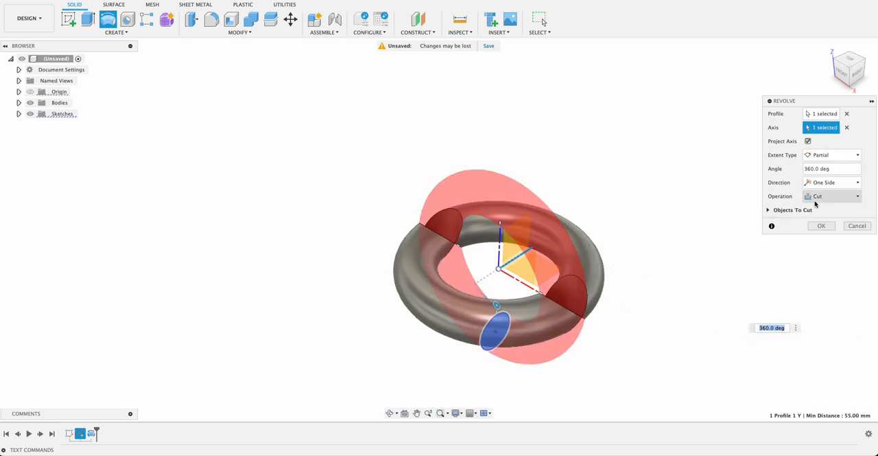
{"action": "left_click", "coordinate": [830, 197]}
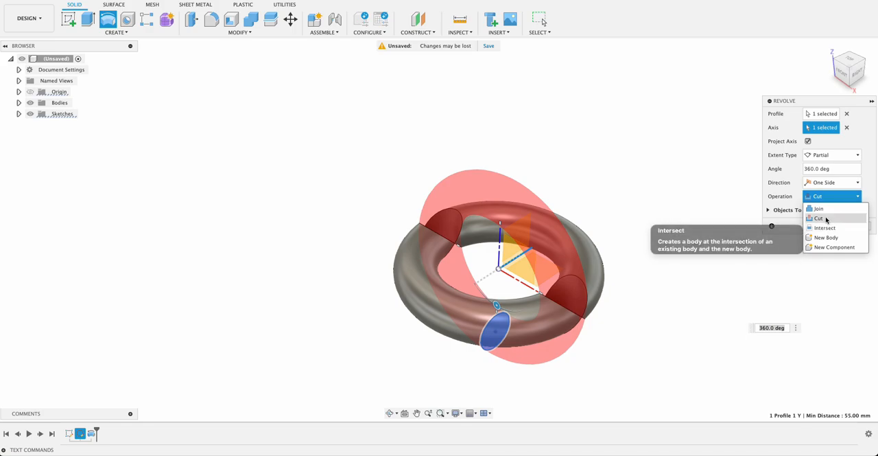
{"action": "left_click", "coordinate": [826, 207]}
{"action": "left_click", "coordinate": [820, 212]}
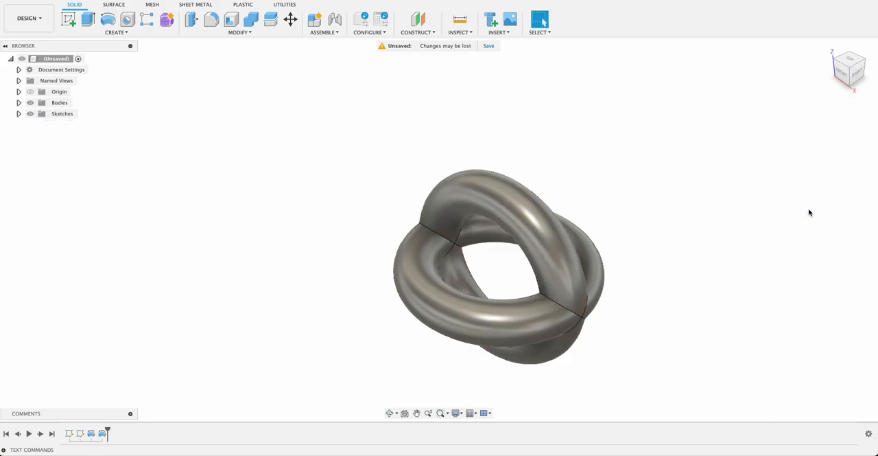
- Revolve the upper circle of the redisplayed Sketch1 360 degrees around the X axis, joined to the existing body, and hide the sketches
{"action": "left_click", "coordinate": [19, 114]}
{"action": "left_click", "coordinate": [38, 135]}
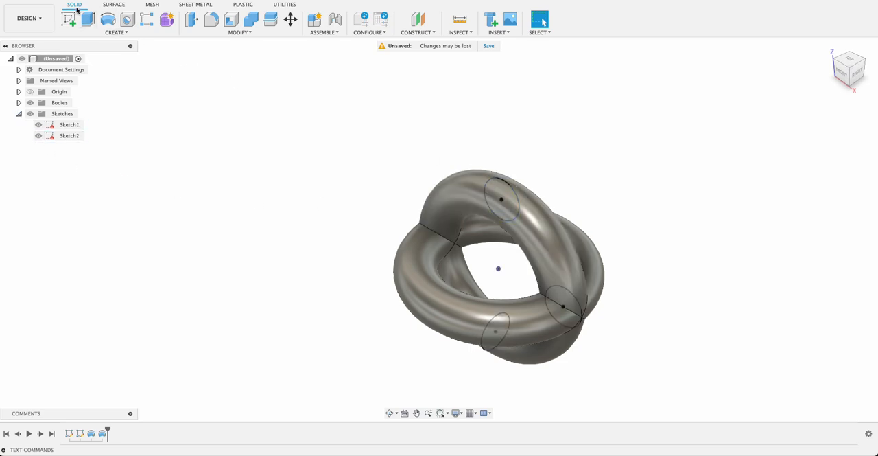
{"action": "left_click", "coordinate": [108, 19]}
{"action": "left_click", "coordinate": [29, 103]}
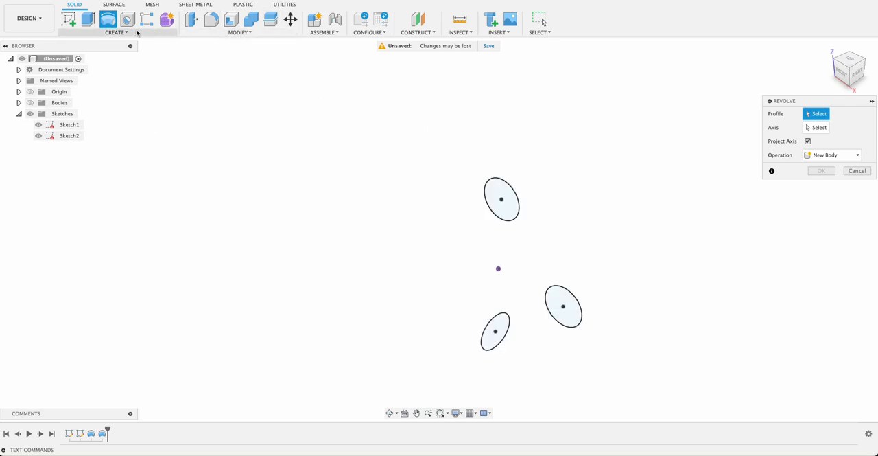
{"action": "left_click", "coordinate": [519, 207]}
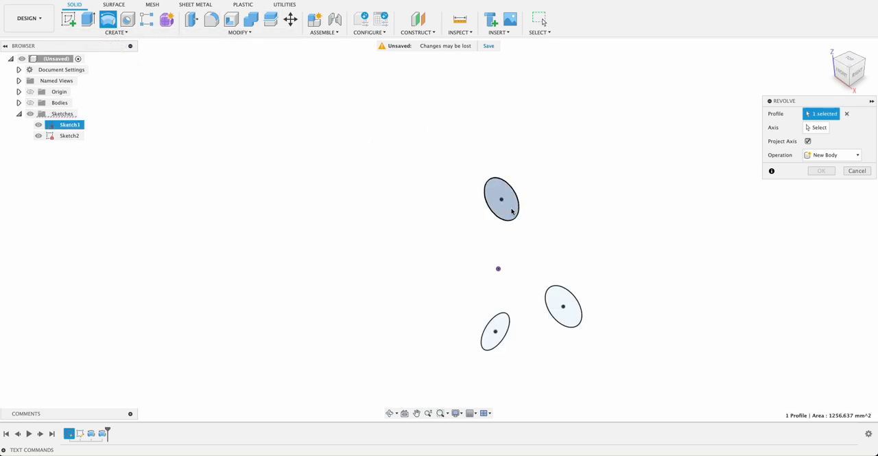
{"action": "left_click", "coordinate": [817, 128]}
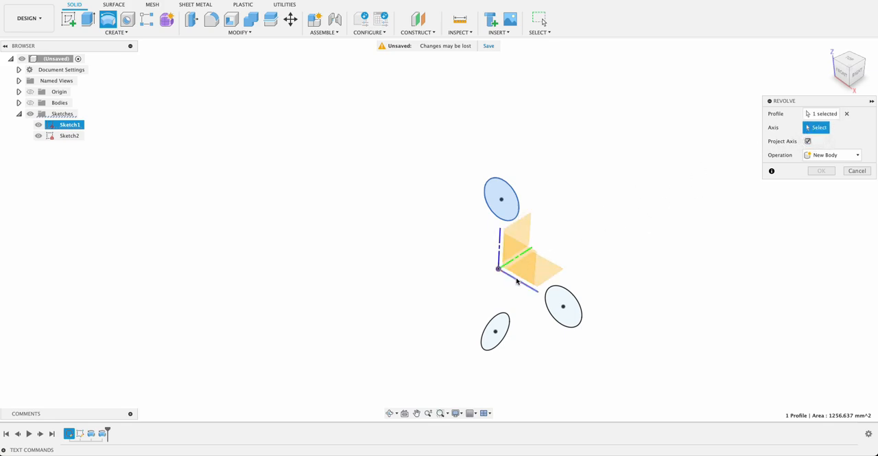
{"action": "left_click", "coordinate": [499, 247]}
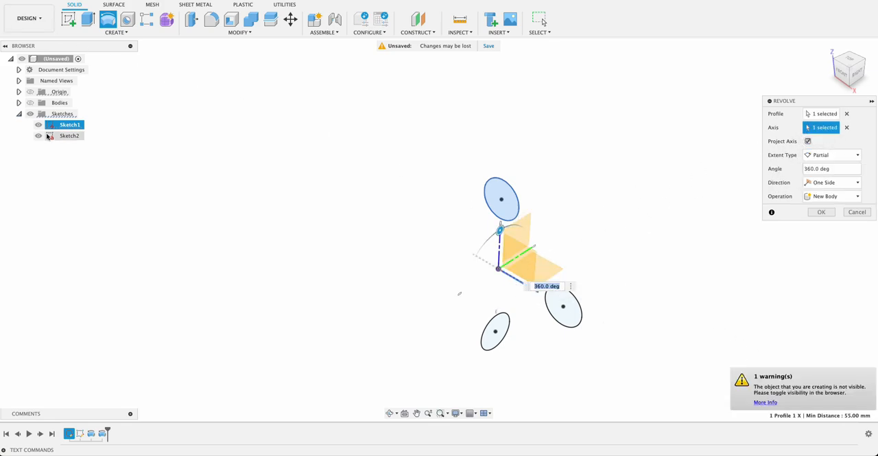
{"action": "left_click", "coordinate": [30, 103]}
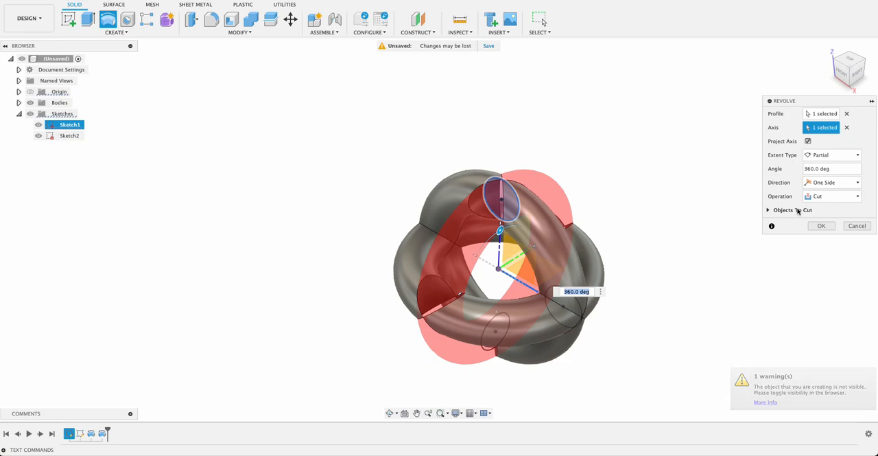
{"action": "left_click", "coordinate": [817, 198]}
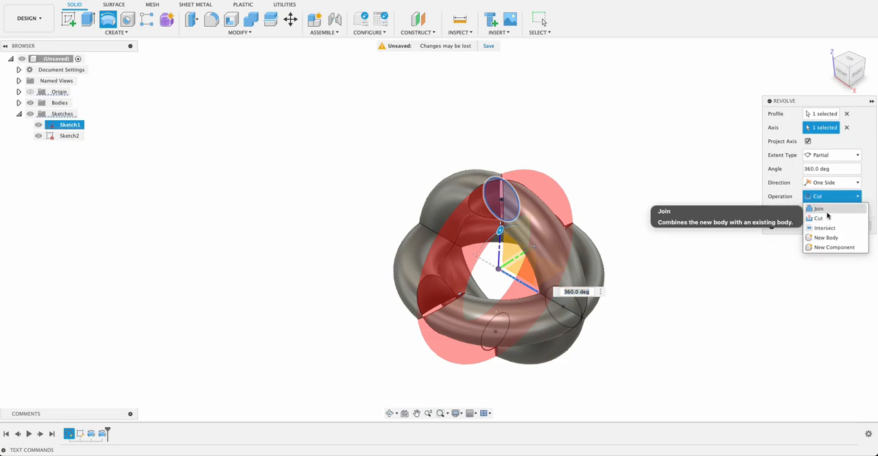
{"action": "left_click", "coordinate": [823, 208]}
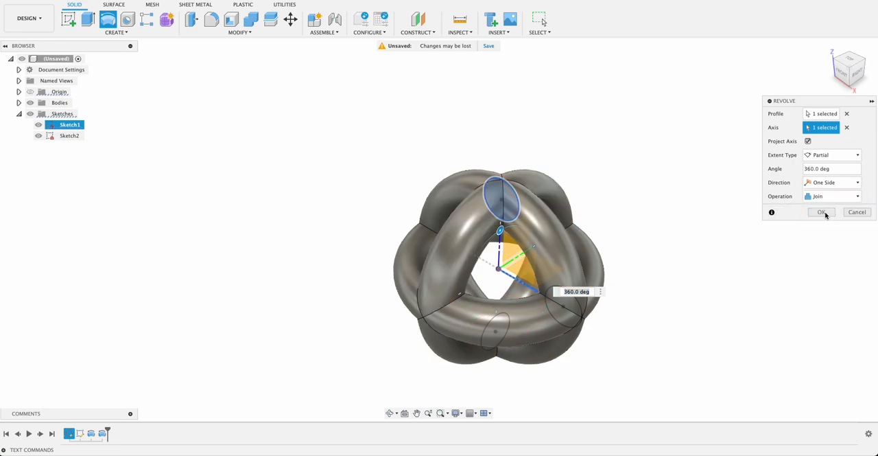
{"action": "left_click", "coordinate": [822, 212]}
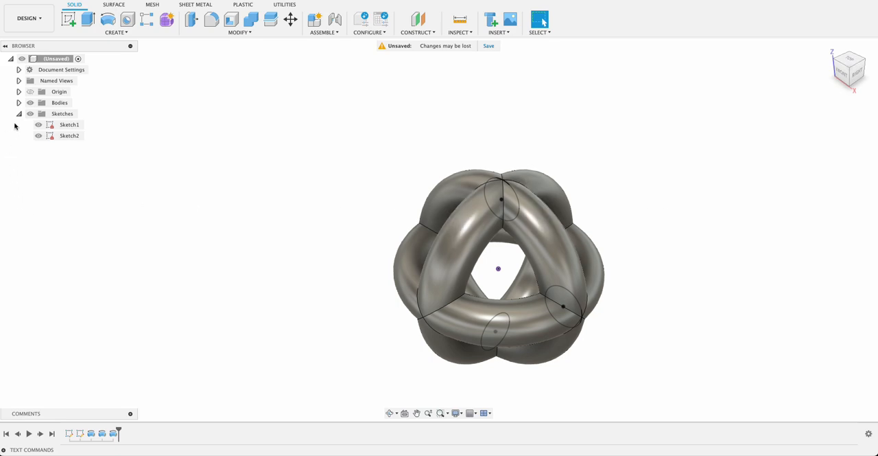
{"action": "left_click", "coordinate": [29, 113]}
- Inspect the interior of the joined rings with a section analysis on the YZ plane, shifting the cut plane through the body, and cancel it
{"action": "middle_click_drag", "start_coordinate": [662, 246], "coordinate": [341, 141], "text": "shift"}
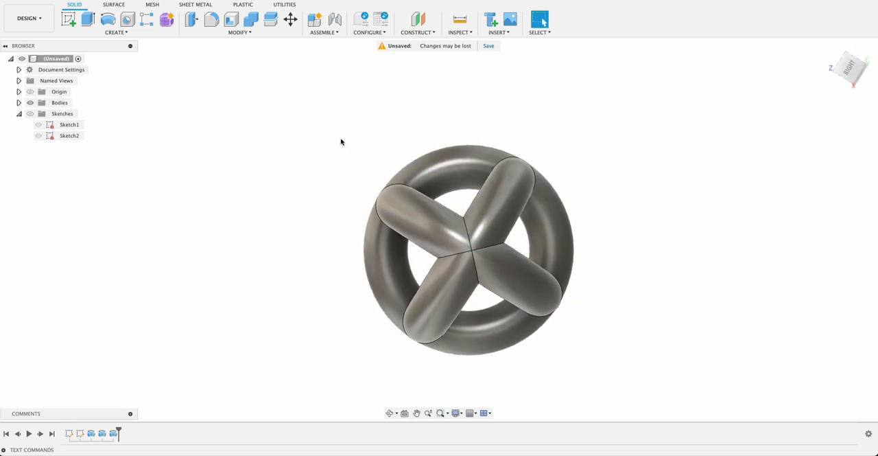
{"action": "left_click", "coordinate": [459, 33]}
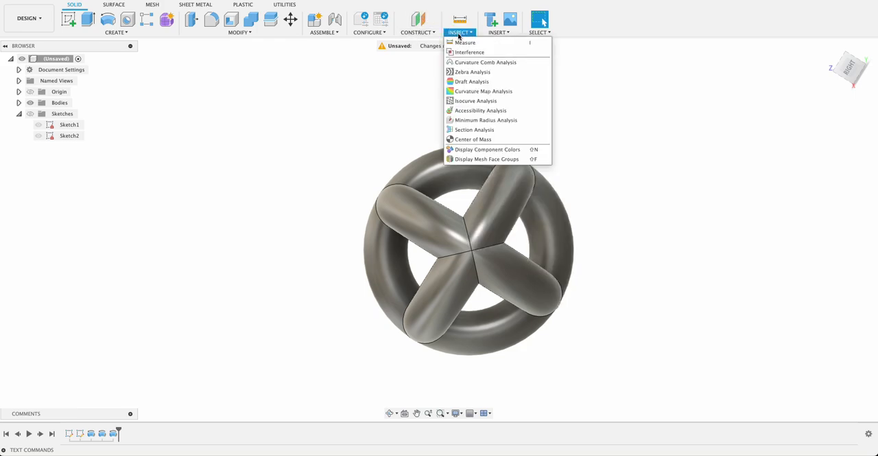
{"action": "left_click", "coordinate": [470, 130]}
{"action": "middle_click_drag", "start_coordinate": [466, 135], "coordinate": [519, 140], "text": "shift"}
{"action": "left_click", "coordinate": [452, 223]}
{"action": "mouse_move", "coordinate": [586, 177]}
{"action": "middle_mouse_down", "text": "shift"}
{"action": "mouse_move", "coordinate": [590, 166]}
{"action": "mouse_move", "coordinate": [561, 165]}
{"action": "mouse_move", "coordinate": [604, 108]}
{"action": "mouse_move", "coordinate": [601, 125]}
{"action": "middle_mouse_up", "text": "shift"}
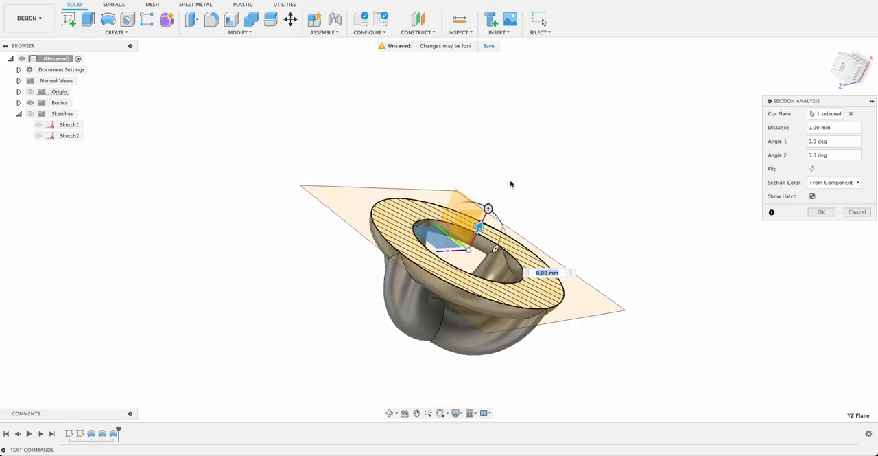
{"action": "mouse_move", "coordinate": [482, 227]}
{"action": "left_mouse_down"}
{"action": "mouse_move", "coordinate": [430, 313]}
{"action": "mouse_move", "coordinate": [526, 167]}
{"action": "mouse_move", "coordinate": [547, 120]}
{"action": "mouse_move", "coordinate": [506, 177]}
{"action": "mouse_move", "coordinate": [453, 296]}
{"action": "mouse_move", "coordinate": [545, 87]}
{"action": "left_mouse_up"}
{"action": "left_click", "coordinate": [857, 212]}
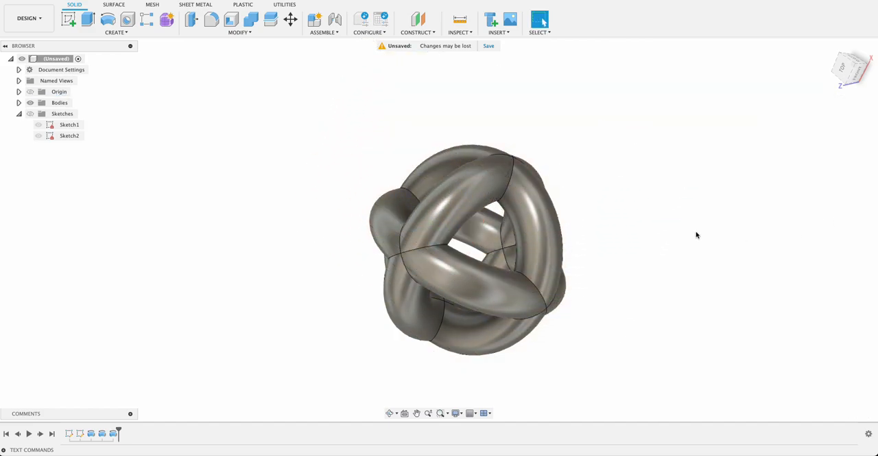